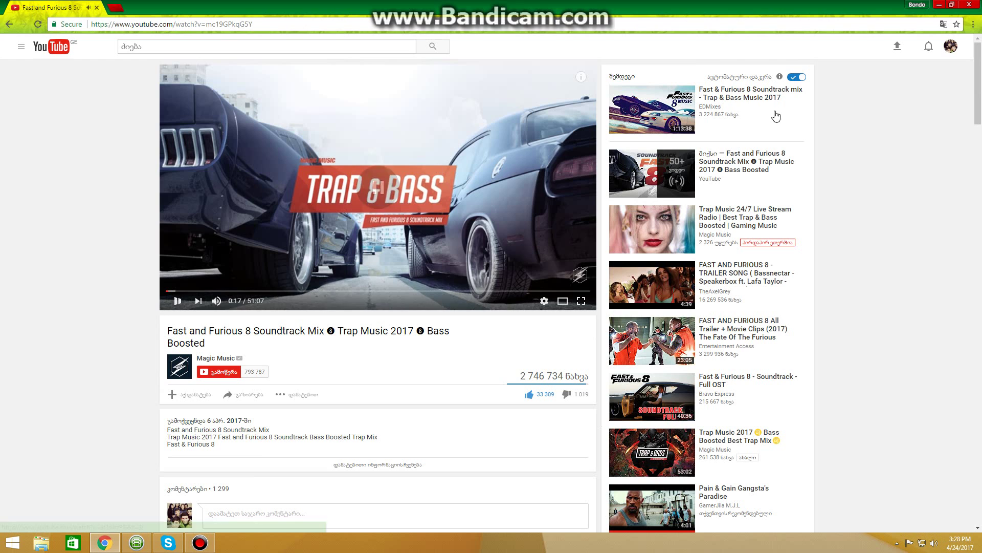
- Switch to Bandicut and load the Roy Jones Jr. - Can't Be Touched video from Downloads for cutting
click(939, 5)
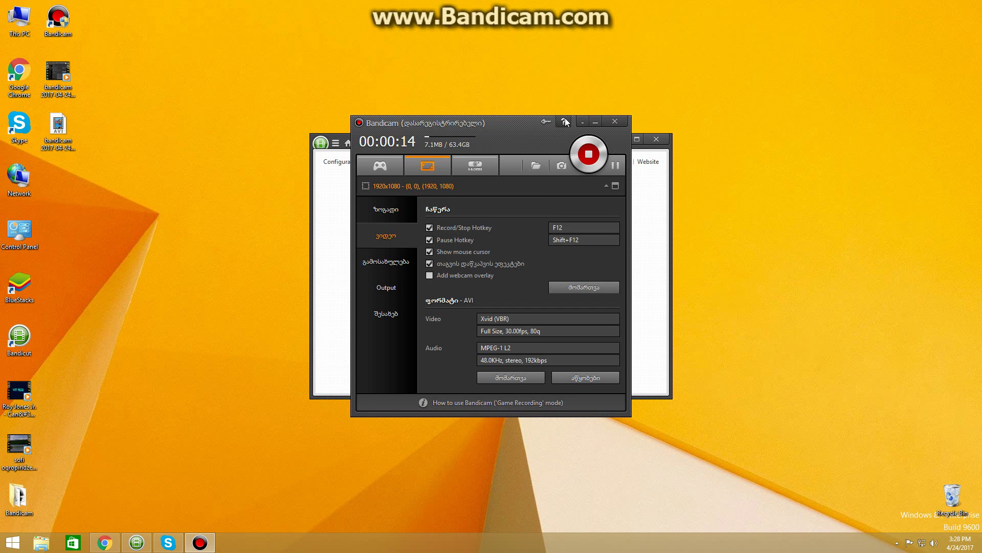
click(595, 121)
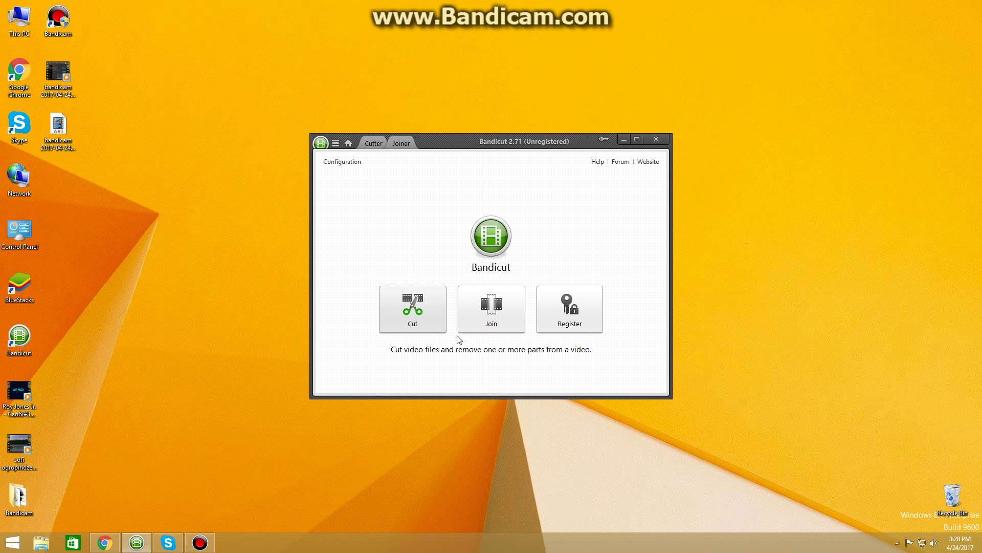
click(401, 306)
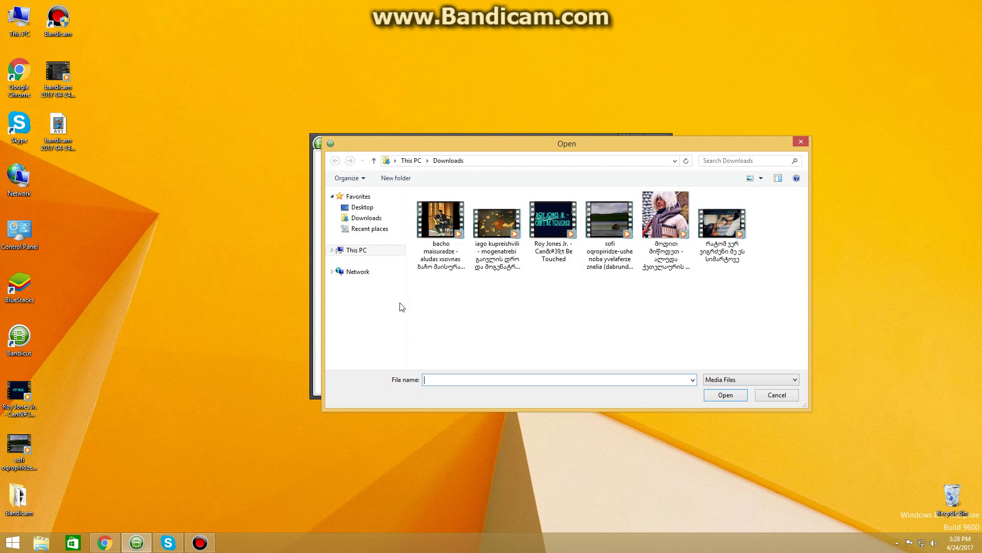
click(552, 233)
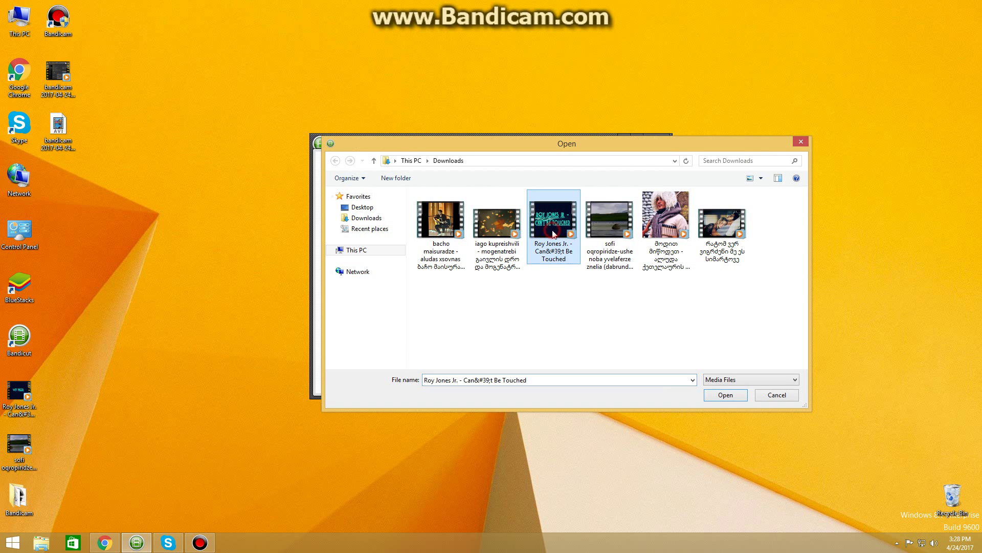
click(726, 394)
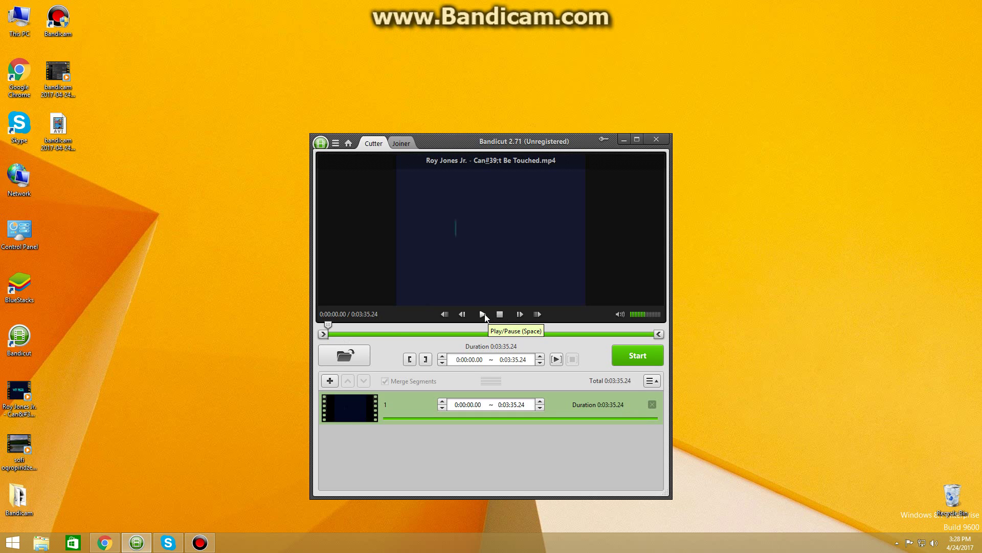
- Play through the video and mark the segment to keep from 0:00:03.04 to 0:01:57.64
click(484, 315)
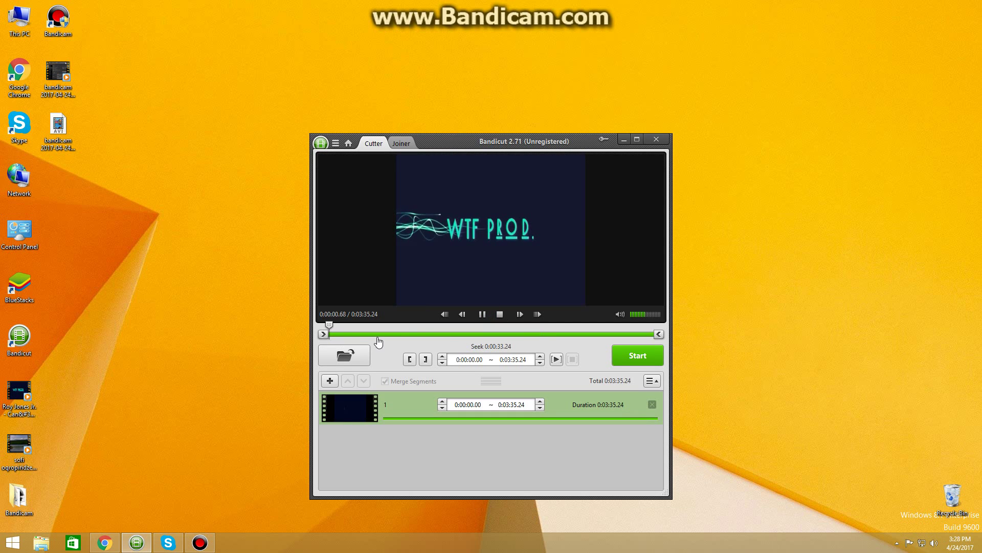
click(409, 359)
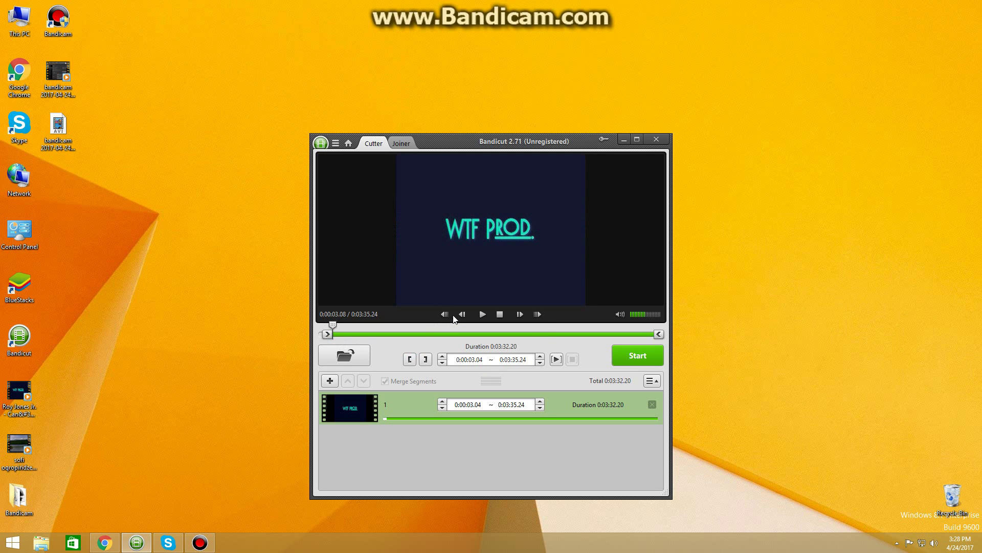
click(481, 314)
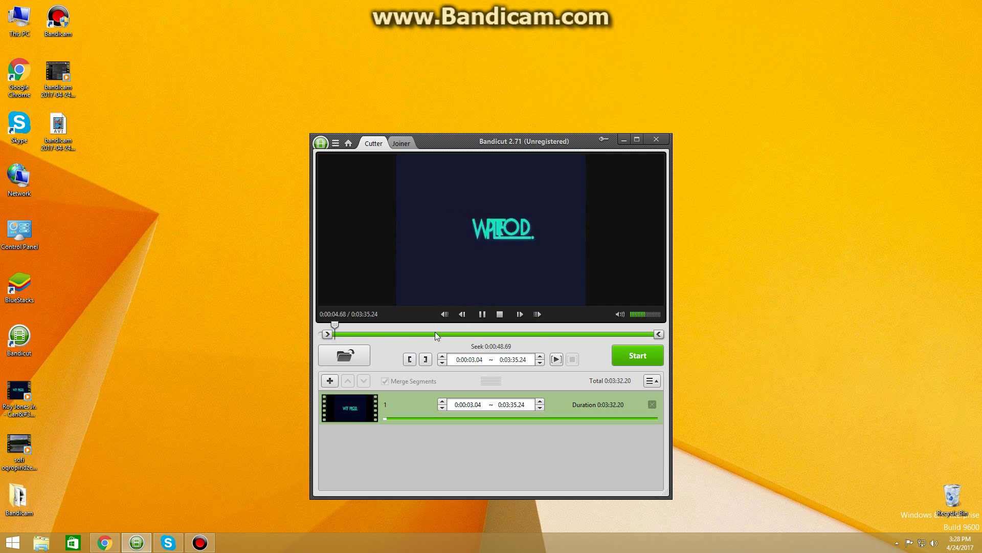
click(505, 334)
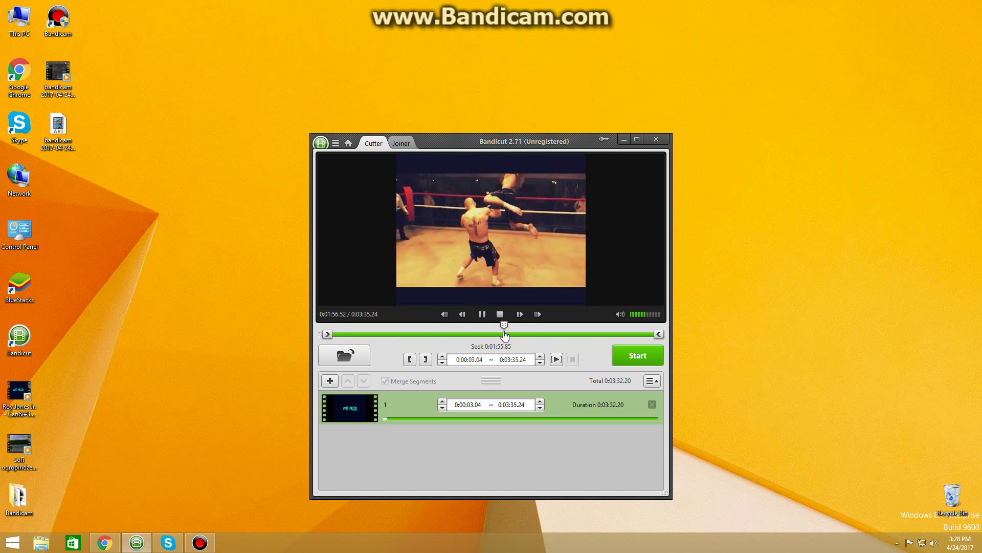
click(427, 360)
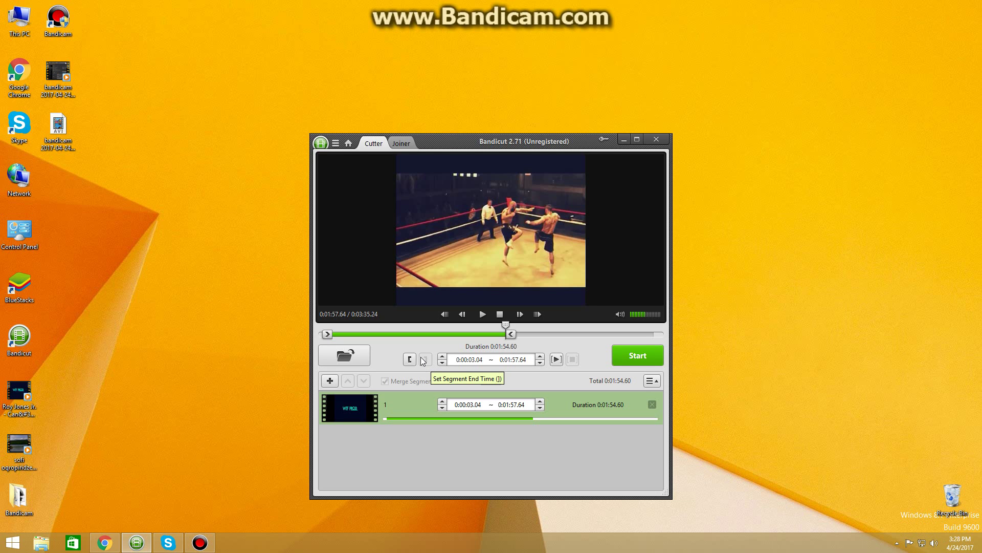
- Export the segment to the Desktop as MP4 in High-Speed mode, continuing with the unregistered version
click(634, 353)
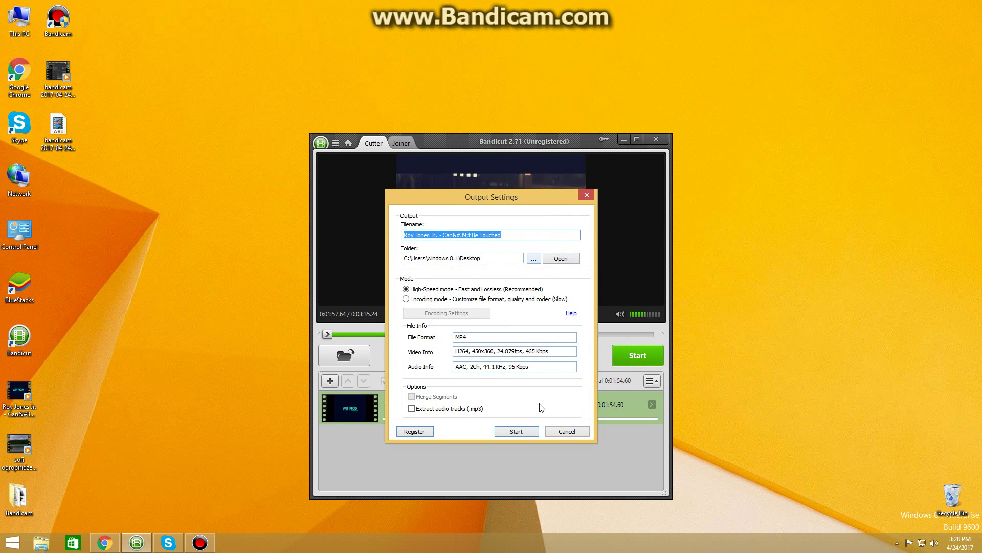
click(517, 433)
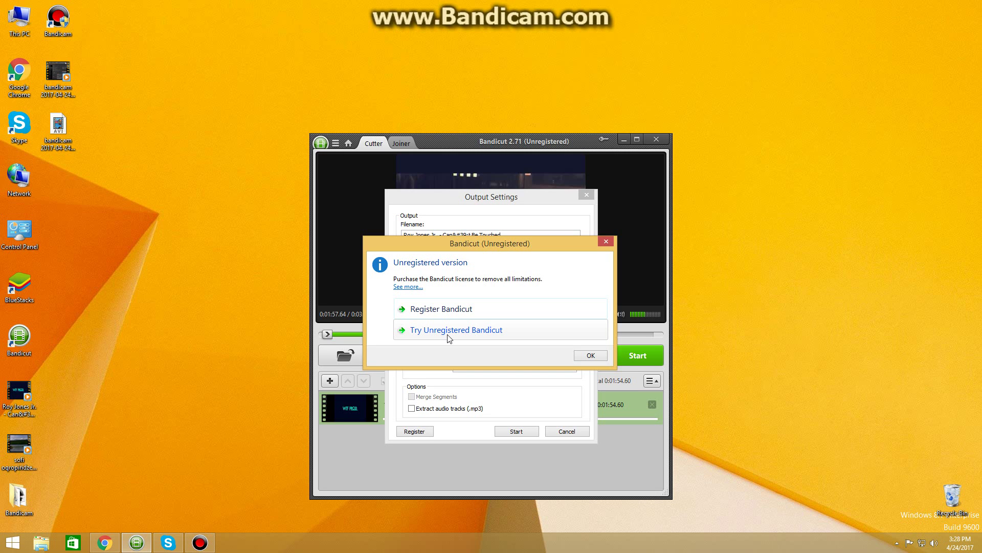
click(499, 331)
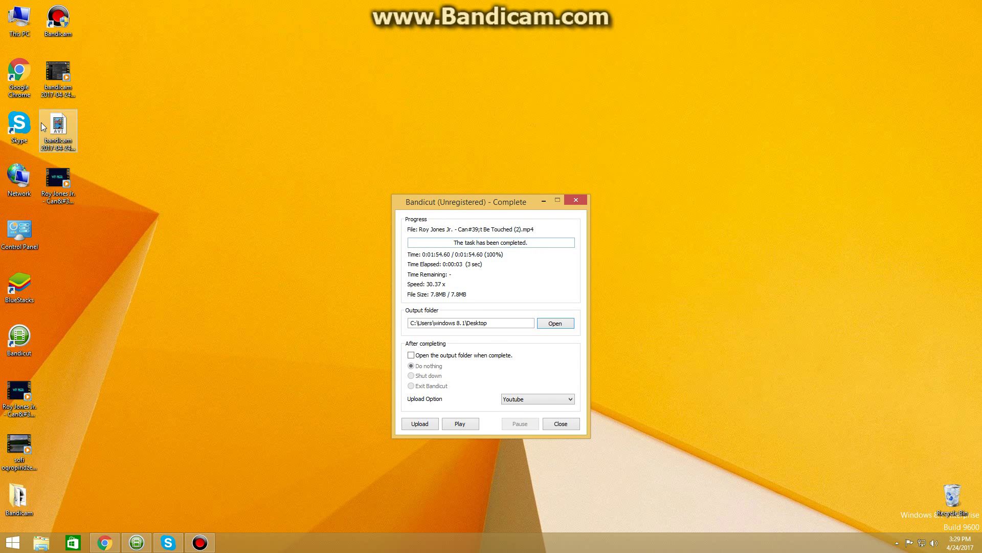
- Play the exported clip from the desktop and lower the system volume to 40
double_click(71, 186)
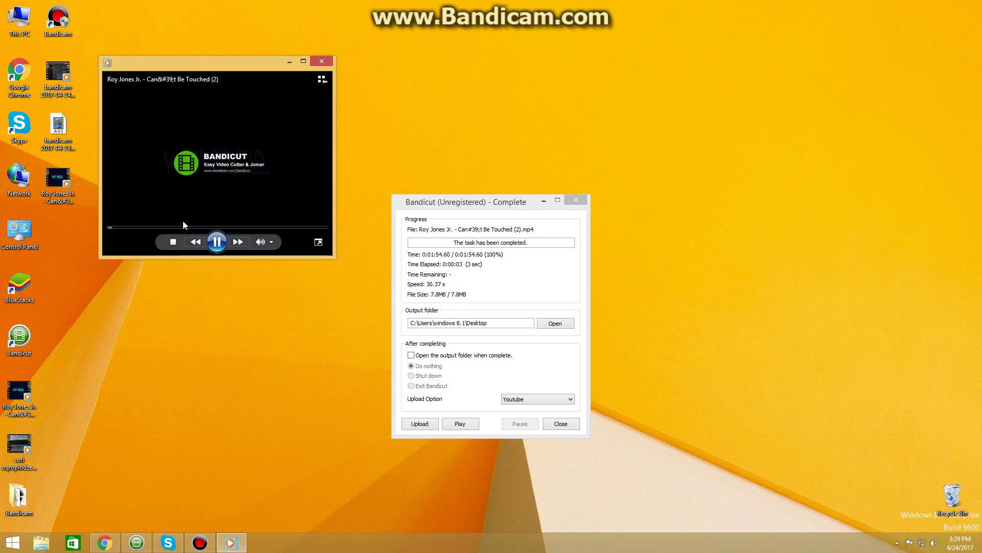
key(XF86AudioRaiseVolume)
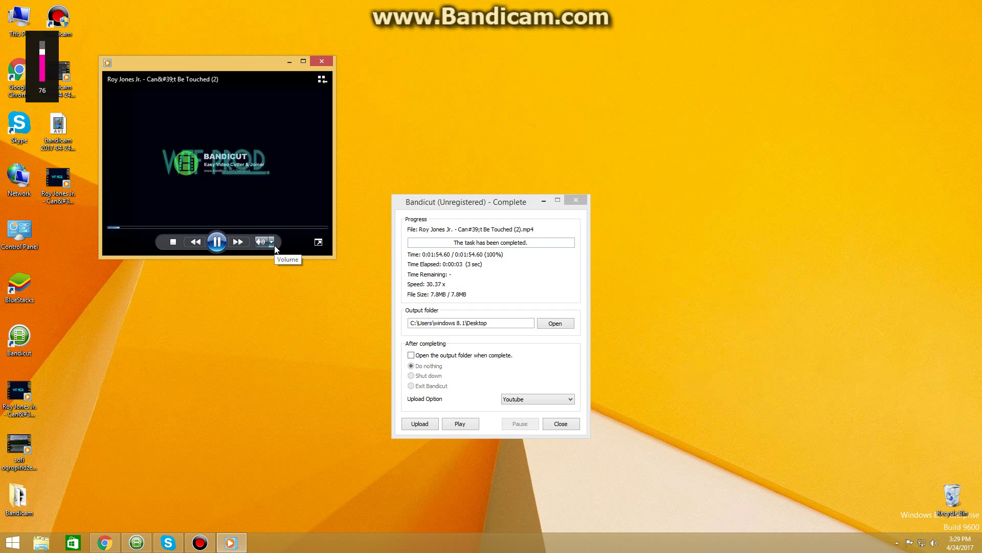
key(XF86AudioLowerVolume)
key(XF86AudioLowerVolume)
key(XF86AudioLowerVolume)
key(XF86AudioLowerVolume)
key(XF86AudioLowerVolume)
key(XF86AudioLowerVolume)
key(XF86AudioLowerVolume)
key(XF86AudioLowerVolume)
key(XF86AudioLowerVolume)
key(XF86AudioLowerVolume)
key(XF86AudioLowerVolume)
key(XF86AudioLowerVolume)
key(XF86AudioLowerVolume)
key(XF86AudioLowerVolume)
key(XF86AudioLowerVolume)
key(XF86AudioLowerVolume)
key(XF86AudioLowerVolume)
key(XF86AudioLowerVolume)
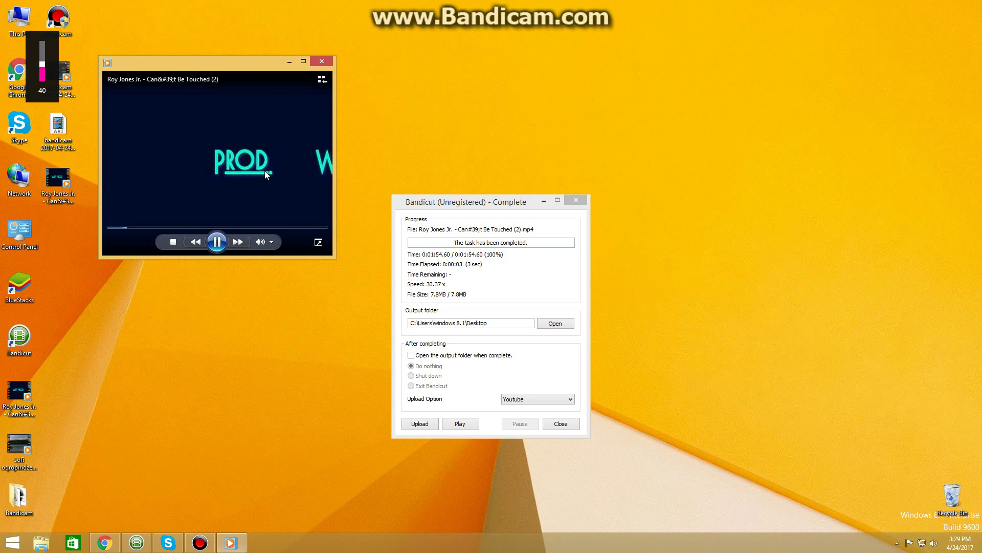
- Check the cut clip near its end, pause it, and close the player and the export progress window
click(256, 224)
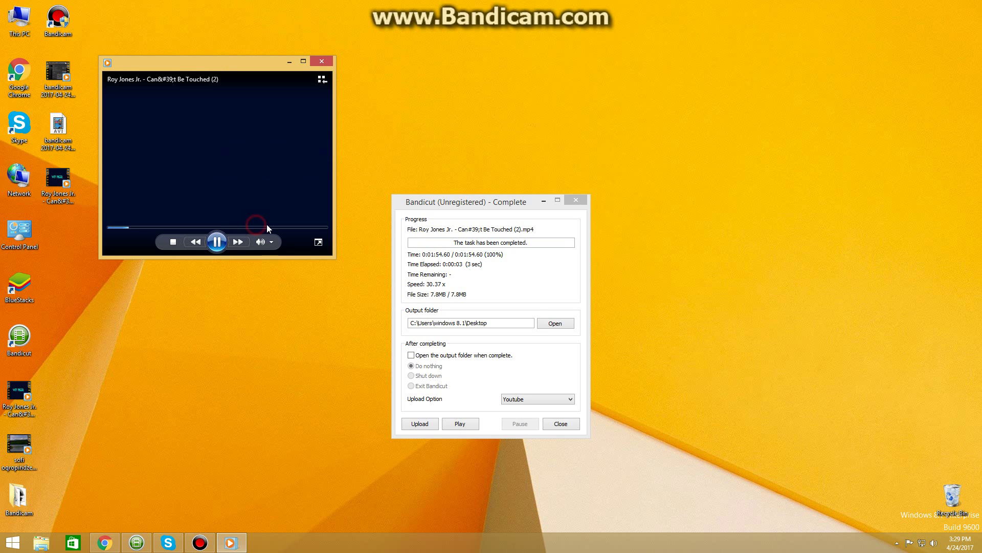
click(312, 227)
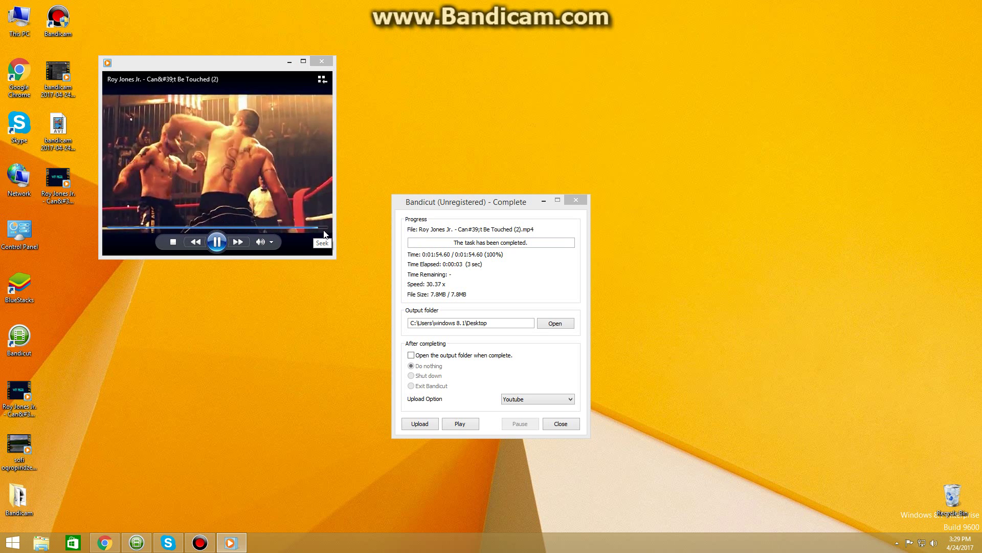
click(217, 243)
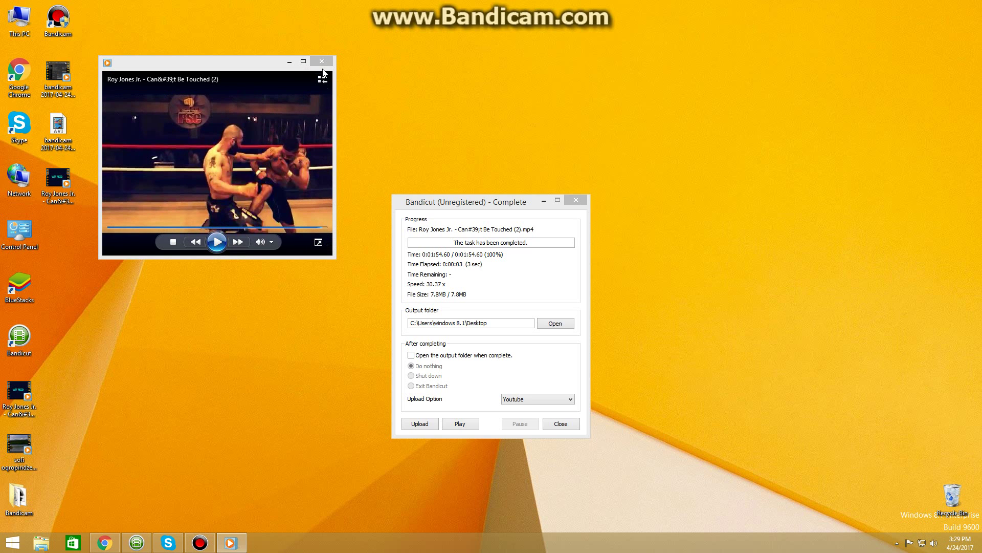
click(321, 61)
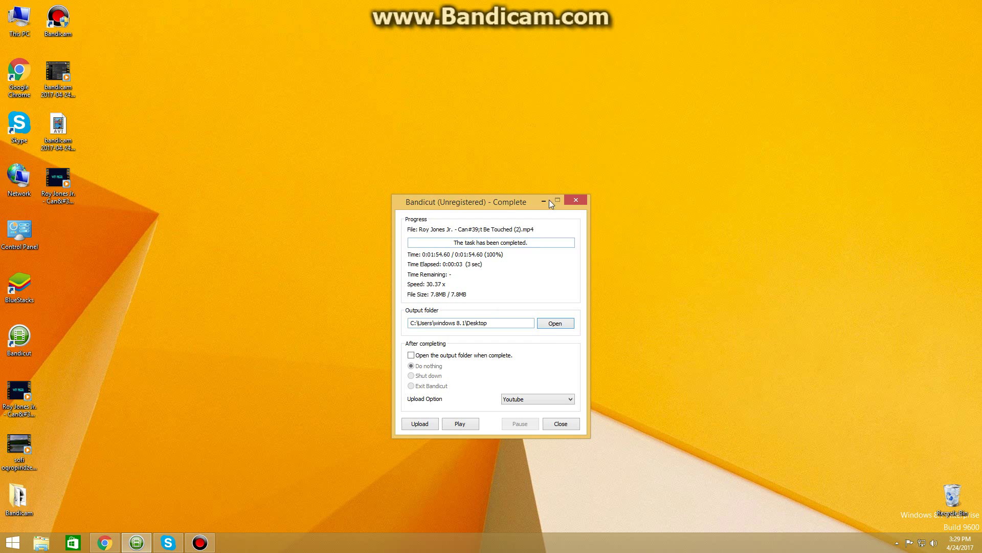
click(576, 199)
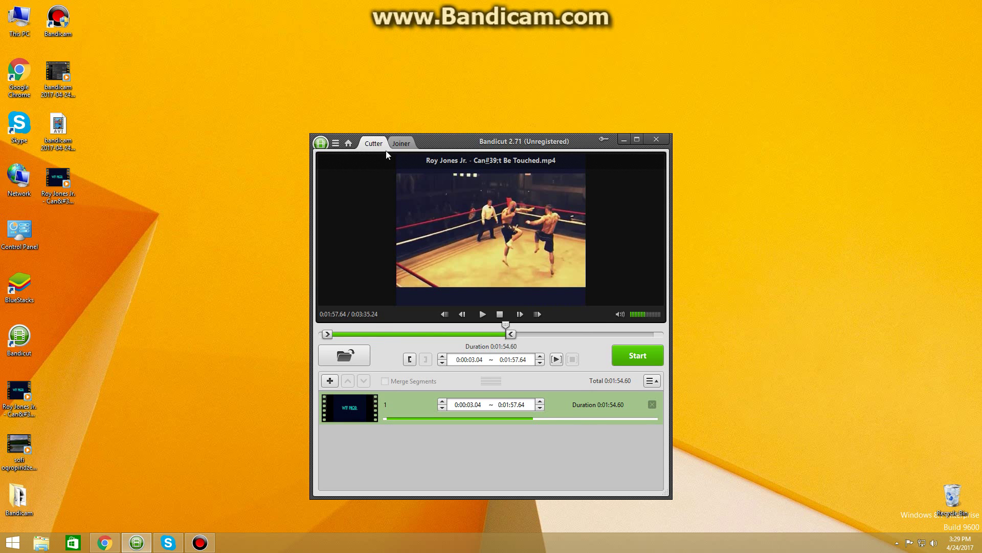
- Start a video join in Bandicut with the Roy Jones Jr. - Can't Be Touched video from Downloads as the first clip
click(624, 139)
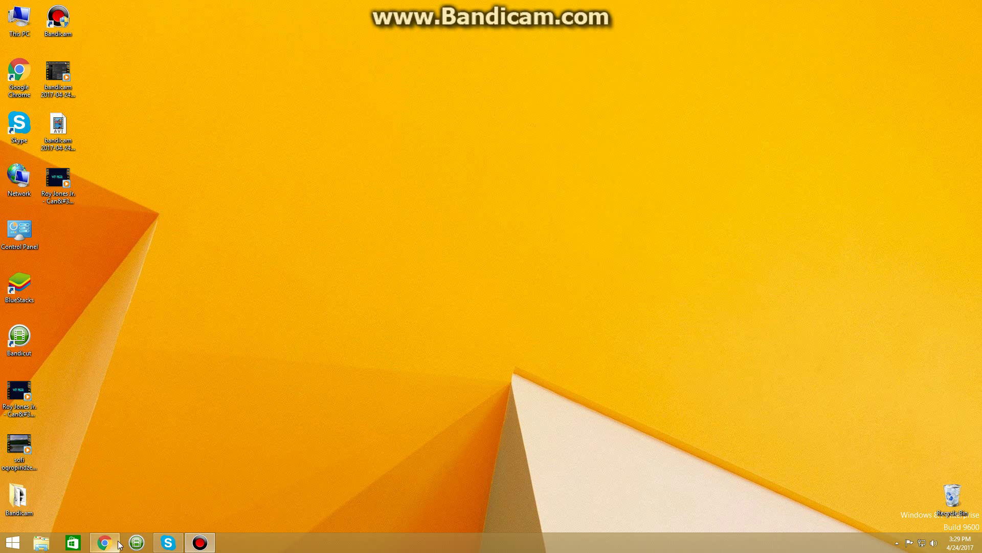
click(118, 544)
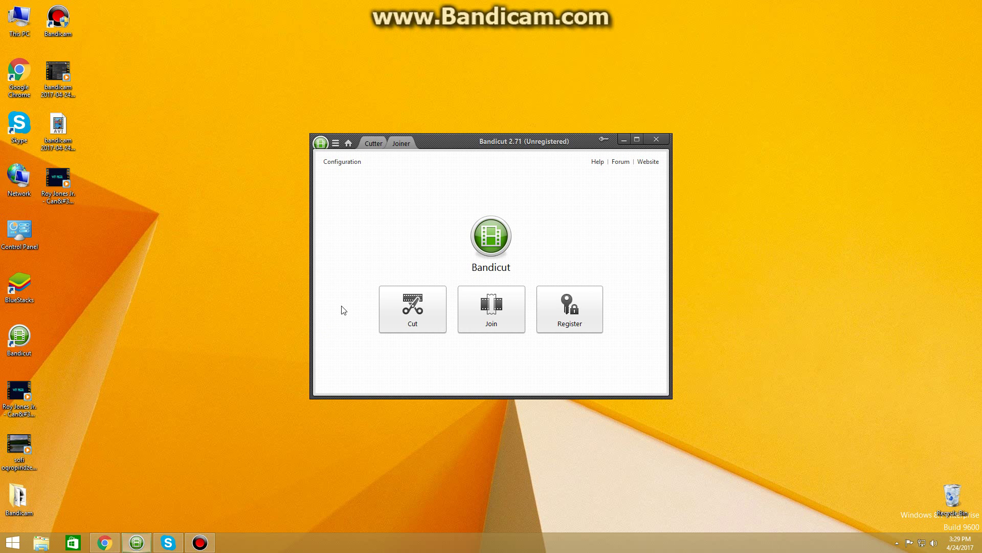
click(500, 321)
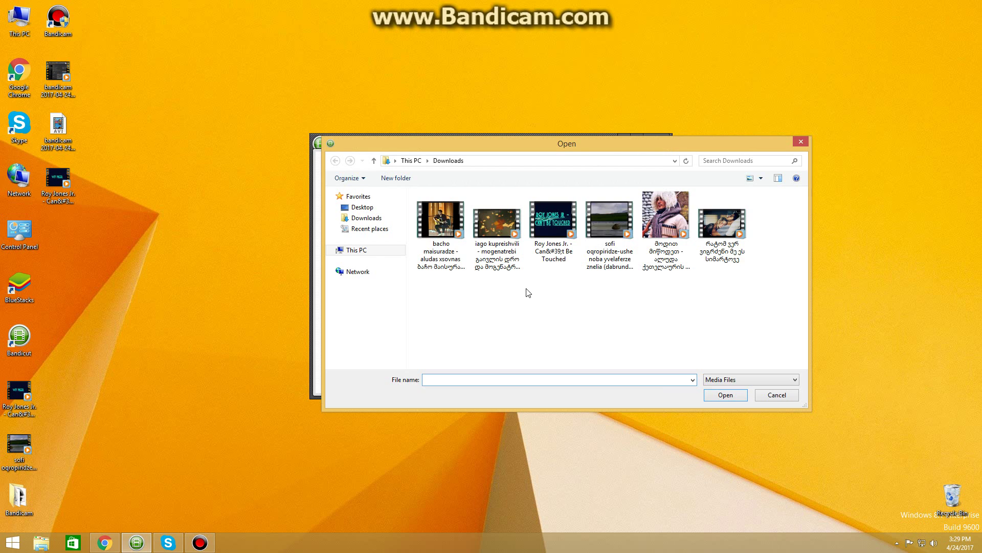
click(552, 220)
click(726, 395)
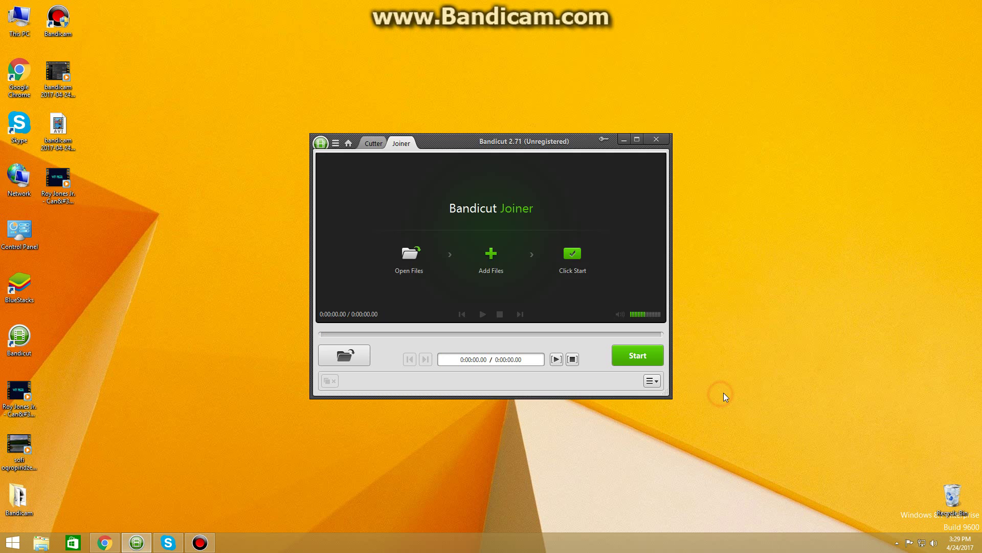
- Add the Modit miwodet video from Downloads as the second clip of the join
click(351, 358)
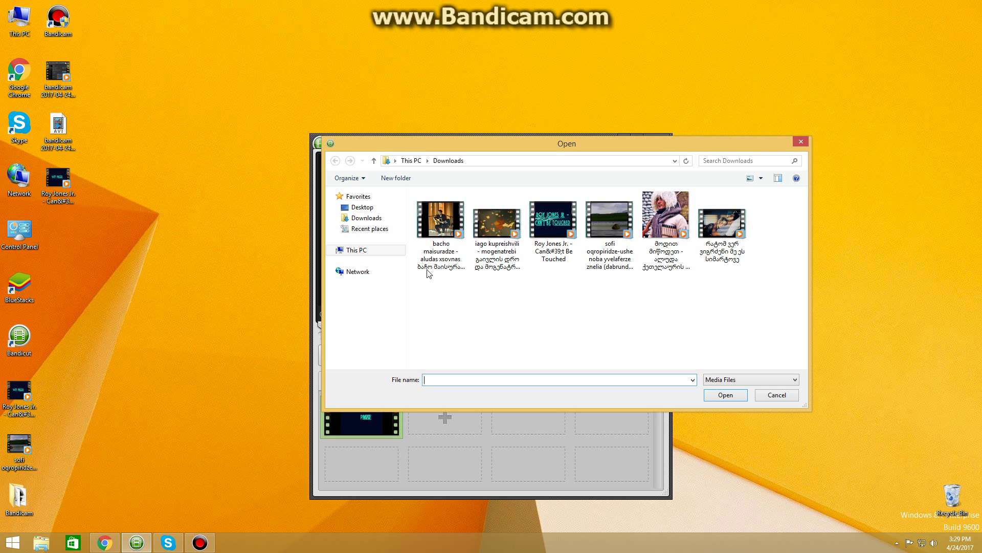
click(666, 205)
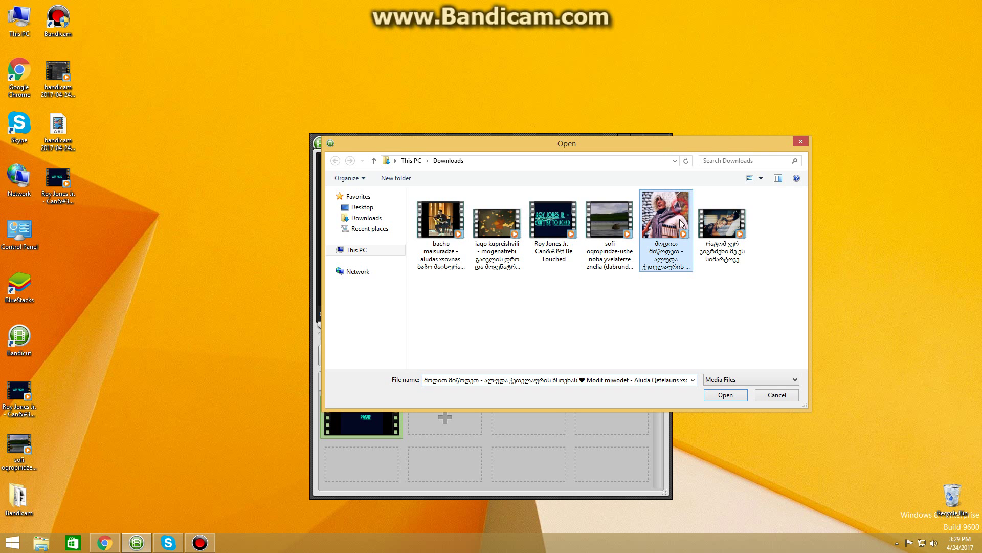
click(725, 395)
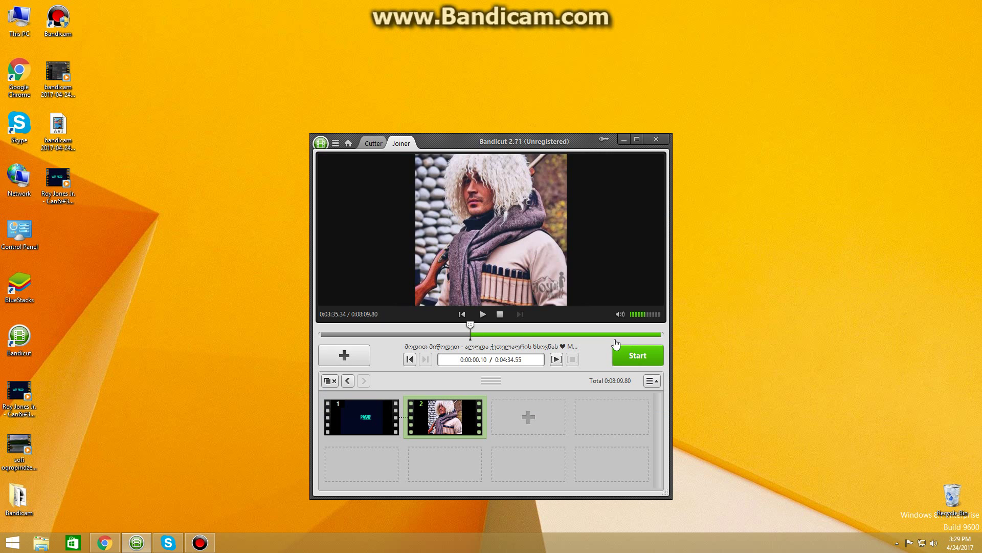
- Preview the joined sequence from its beginning and at the transition between the two clips
click(483, 314)
drag(472, 330, 315, 329)
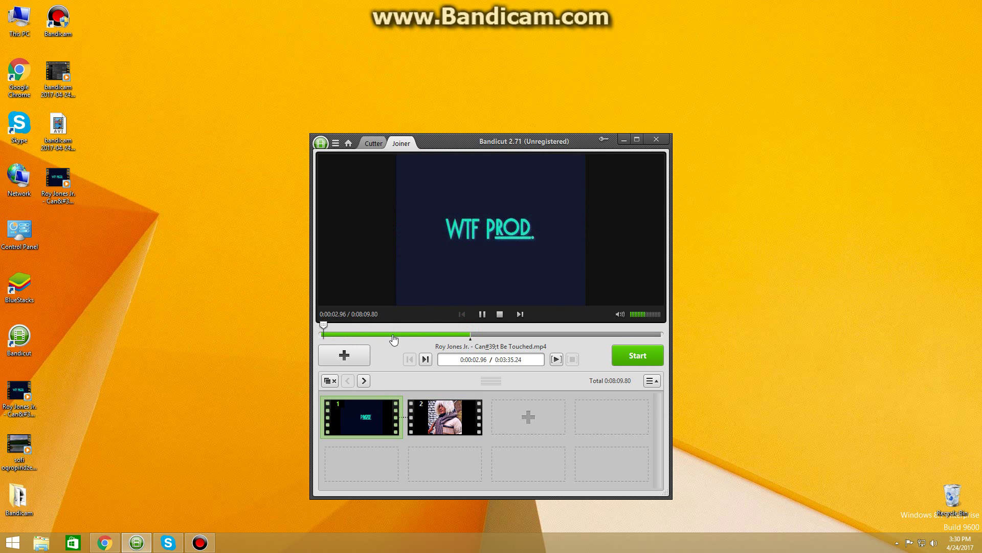
click(469, 335)
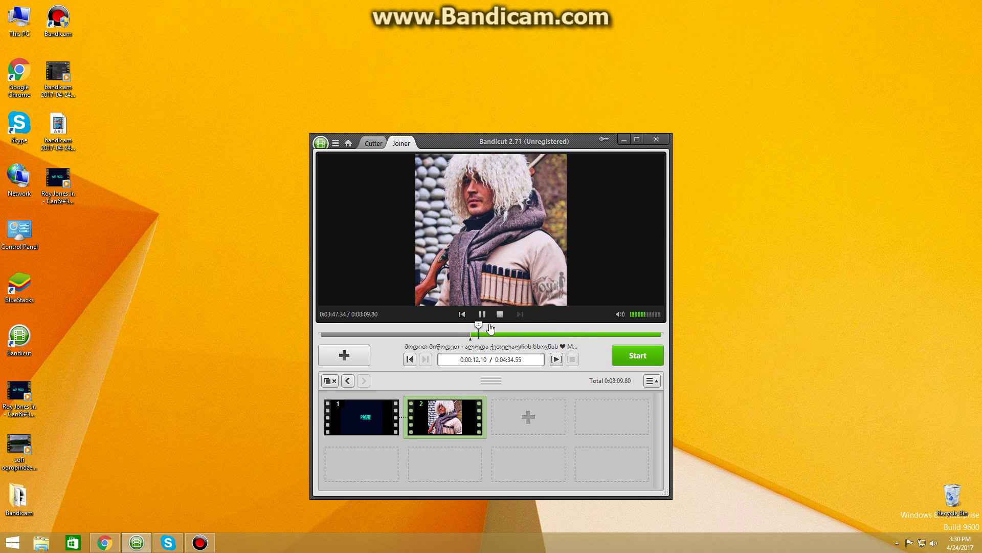
- Export the joined clips to the Desktop as MP4 in Encoding mode, continuing with the unregistered version
click(639, 357)
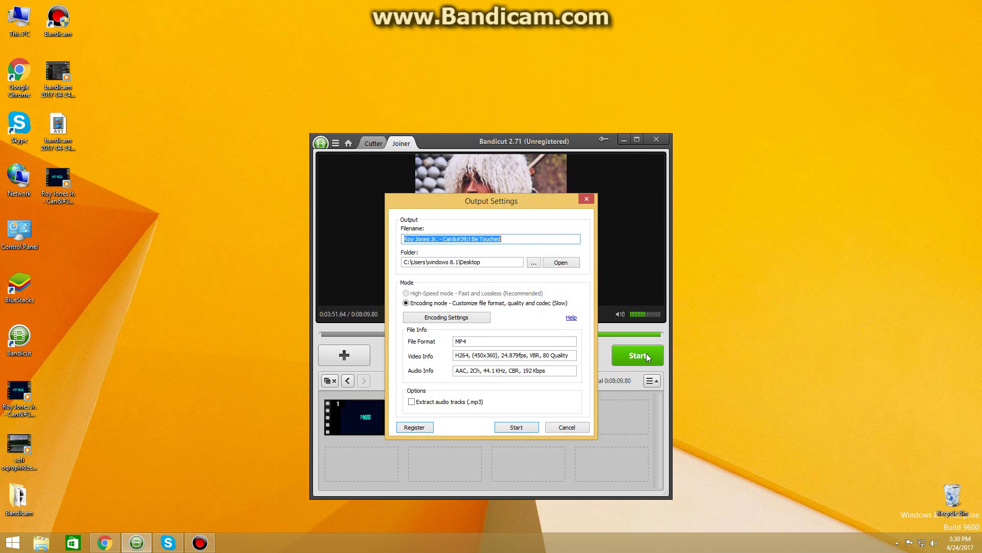
click(520, 426)
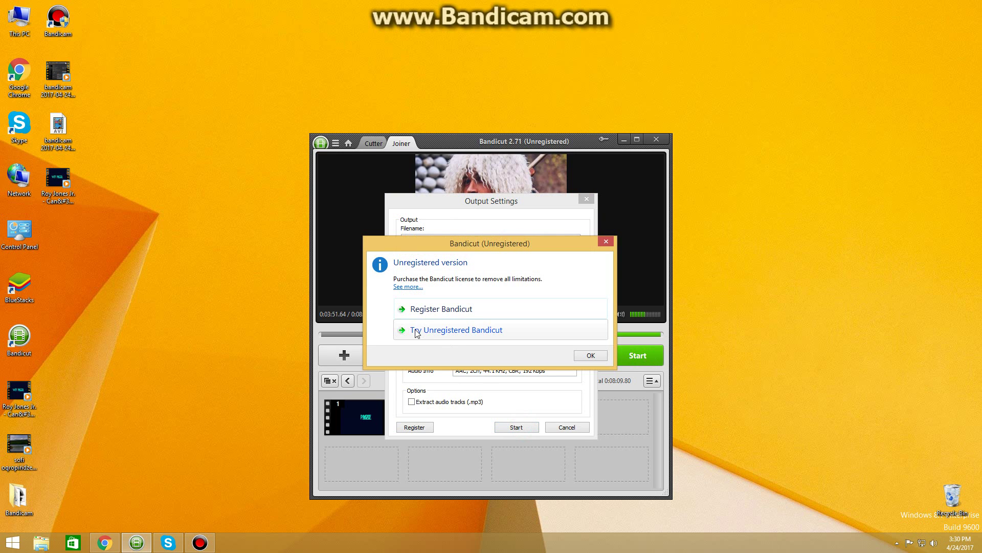
click(480, 332)
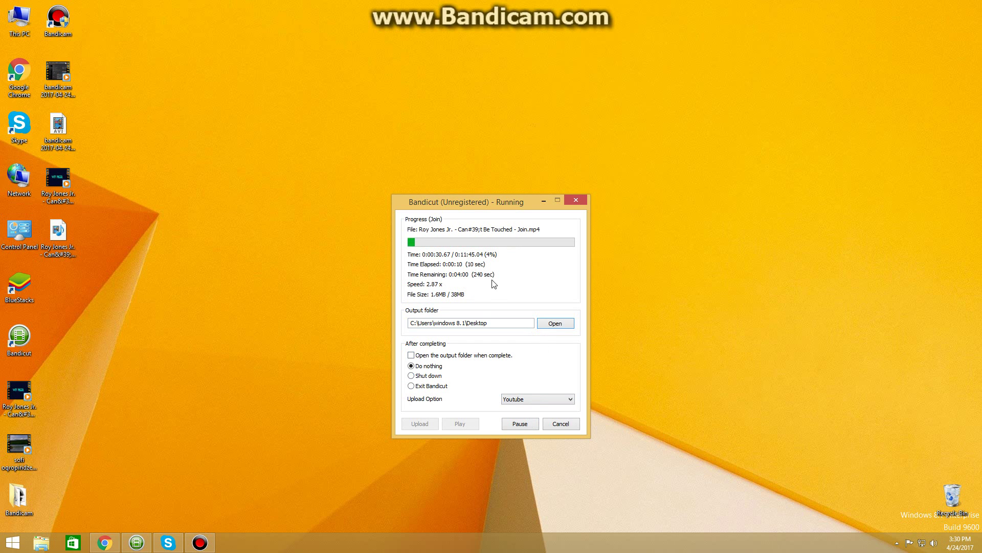
click(200, 543)
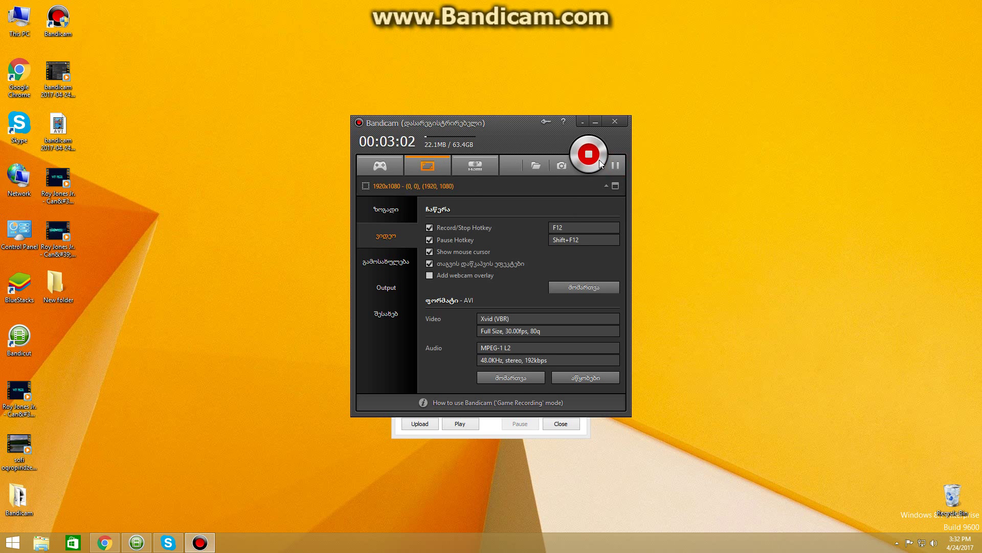
click(496, 436)
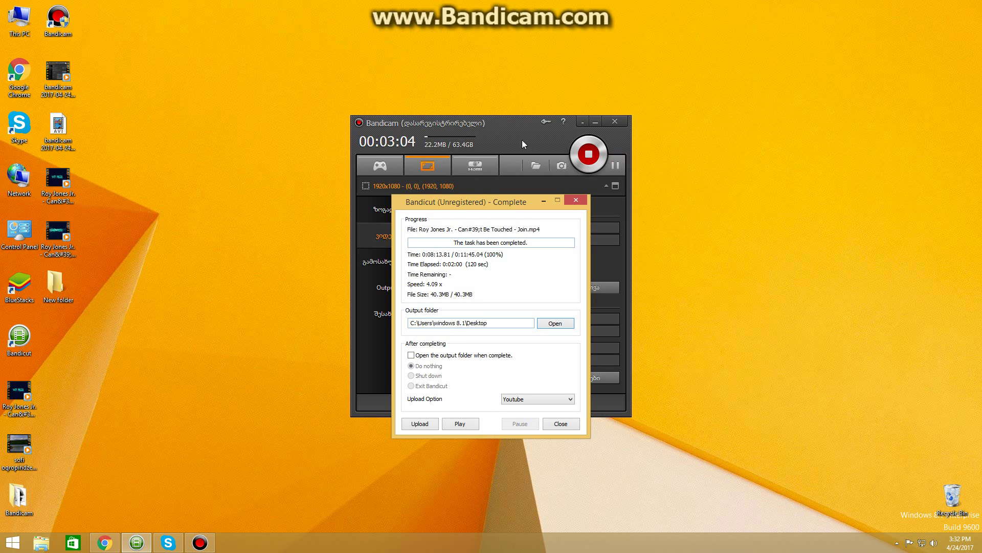
- Play the exported Roy Jones Jr. - Can't Be Touched - Join video from the desktop and check its middle and later parts
click(595, 121)
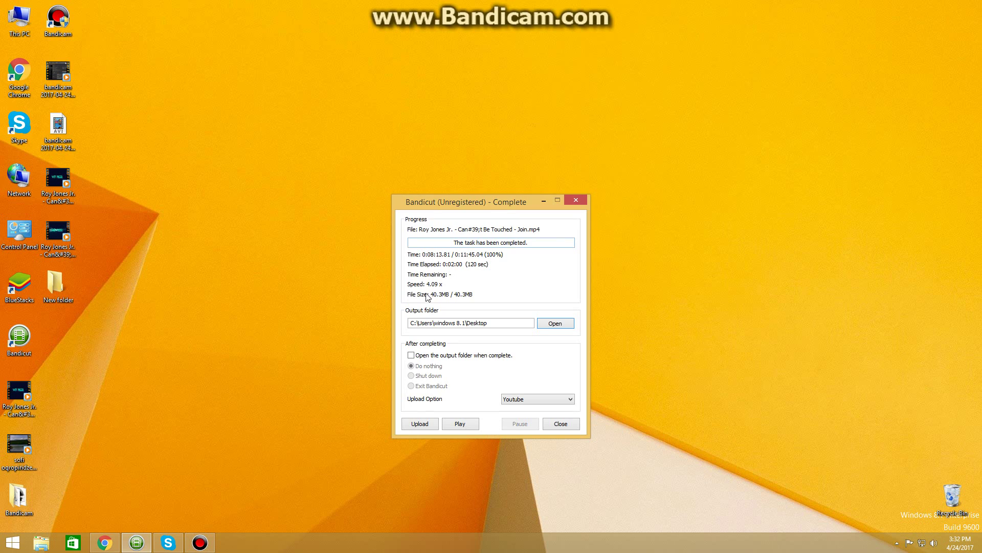
double_click(69, 239)
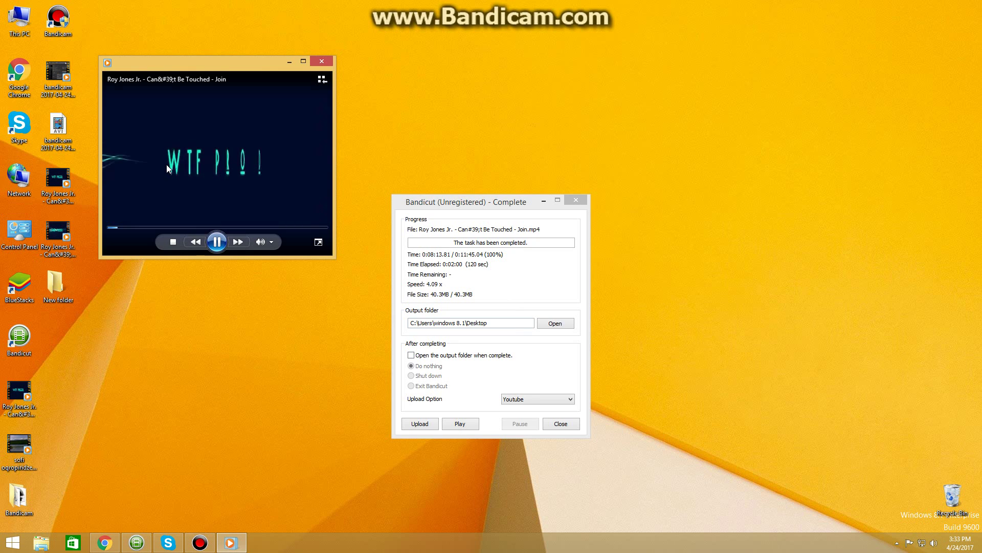
click(197, 227)
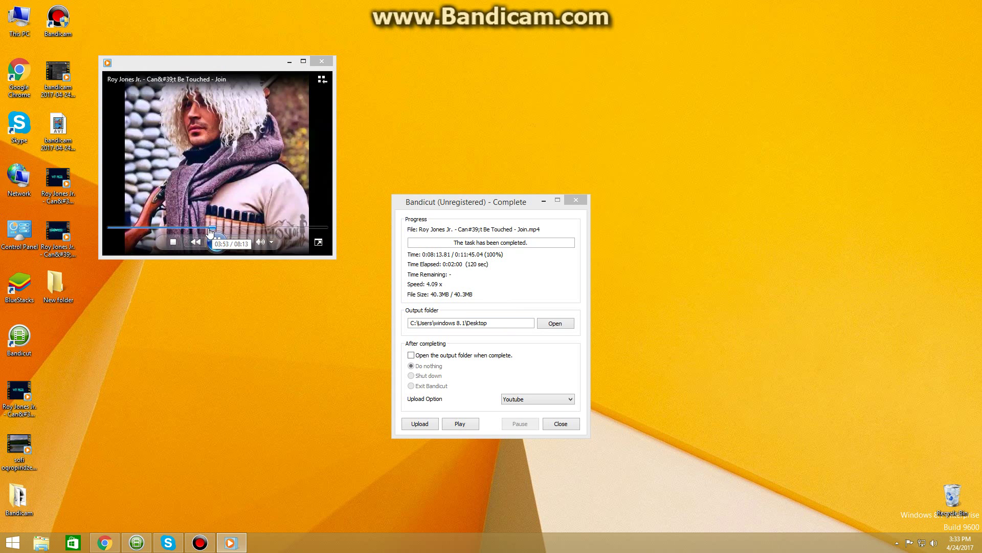
click(206, 228)
click(303, 225)
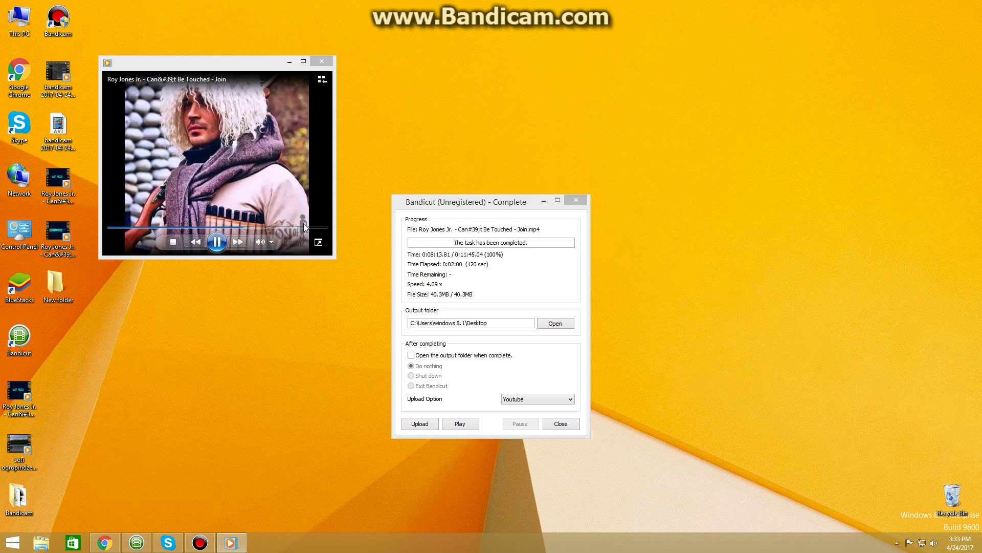
click(321, 61)
- Close the completed export window and Bandicut, and switch to the Bandicam recorder
click(576, 202)
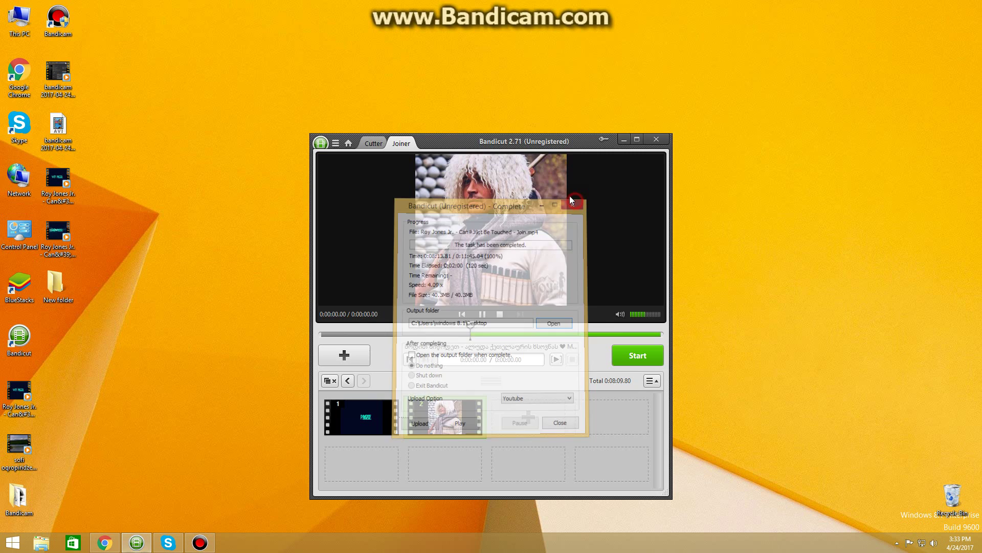
click(657, 140)
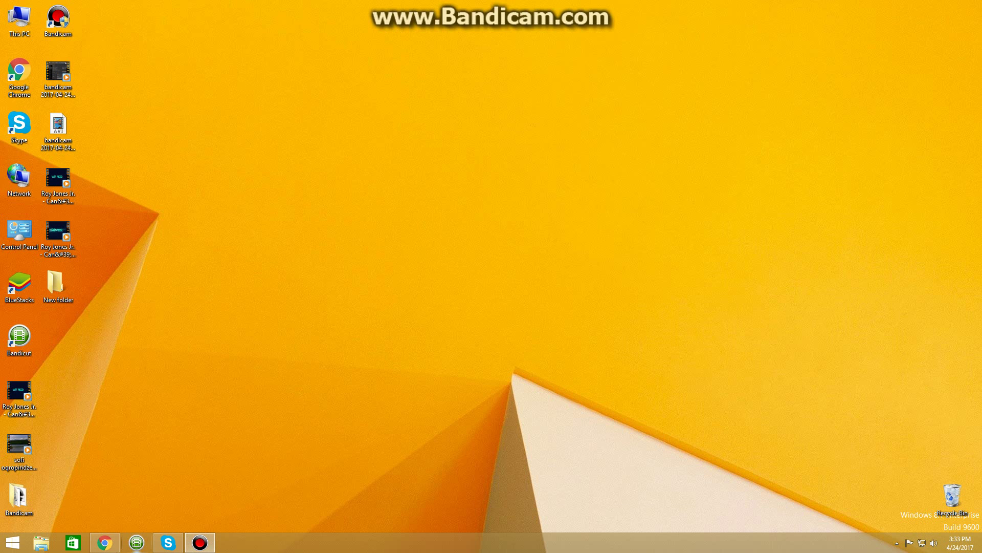
click(199, 542)
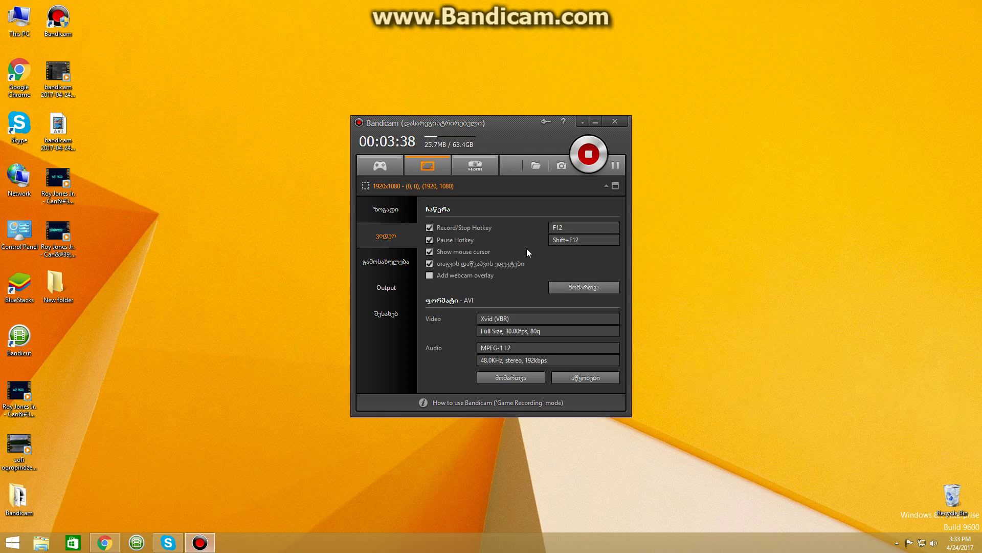